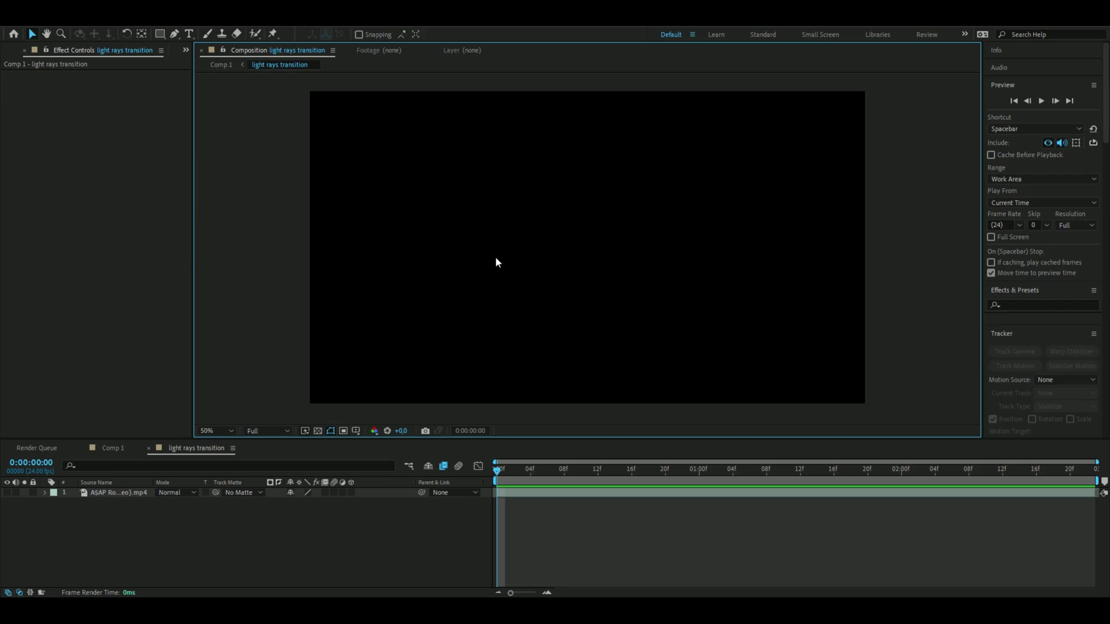
Turn on the music-video clip's visibility and park the playhead around frame 6.
{"action": "left_click", "coordinate": [522, 548]}
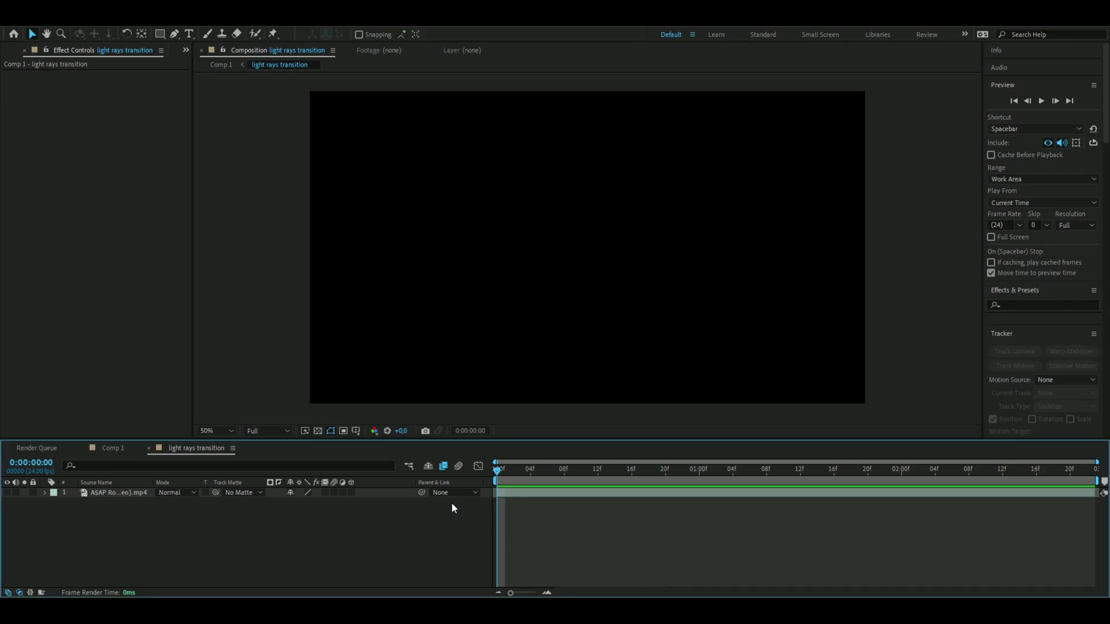
{"action": "left_click_drag", "start_coordinate": [498, 470], "coordinate": [557, 473]}
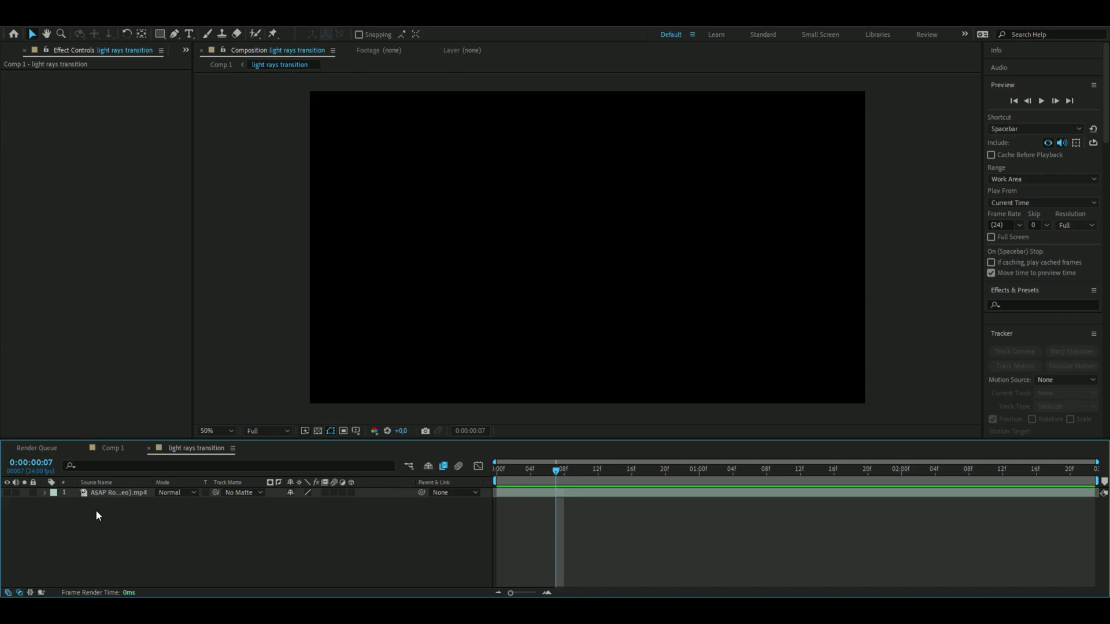
{"action": "left_click", "coordinate": [7, 493]}
{"action": "left_click", "coordinate": [122, 493]}
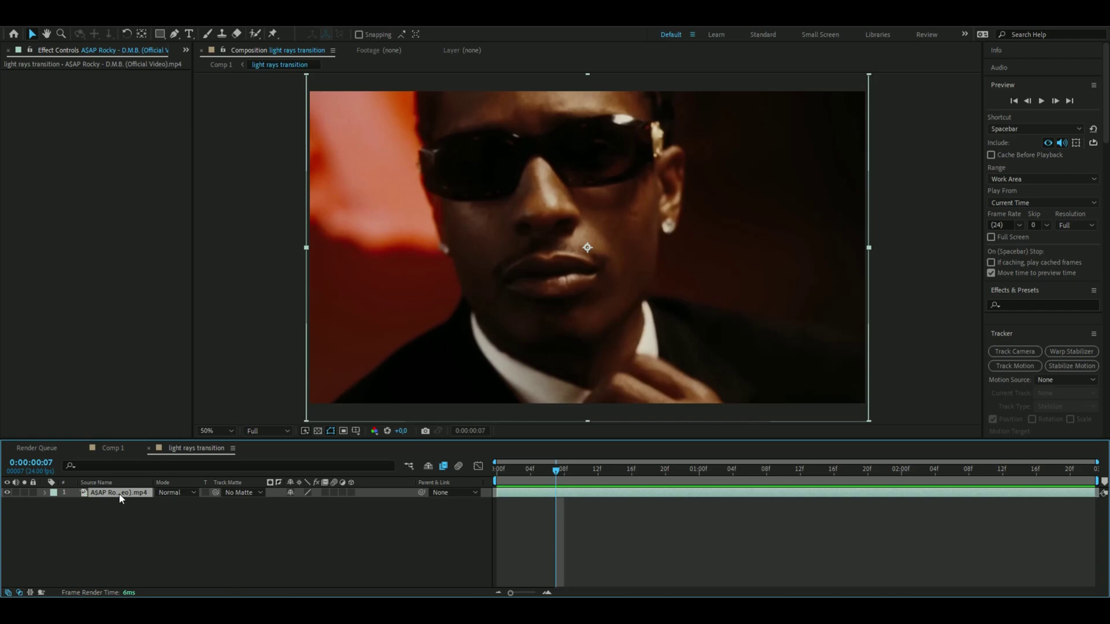
{"action": "left_click", "coordinate": [557, 481]}
{"action": "mouse_move", "coordinate": [558, 481]}
{"action": "left_mouse_down"}
{"action": "mouse_move", "coordinate": [478, 477]}
{"action": "mouse_move", "coordinate": [547, 479]}
{"action": "left_mouse_up"}
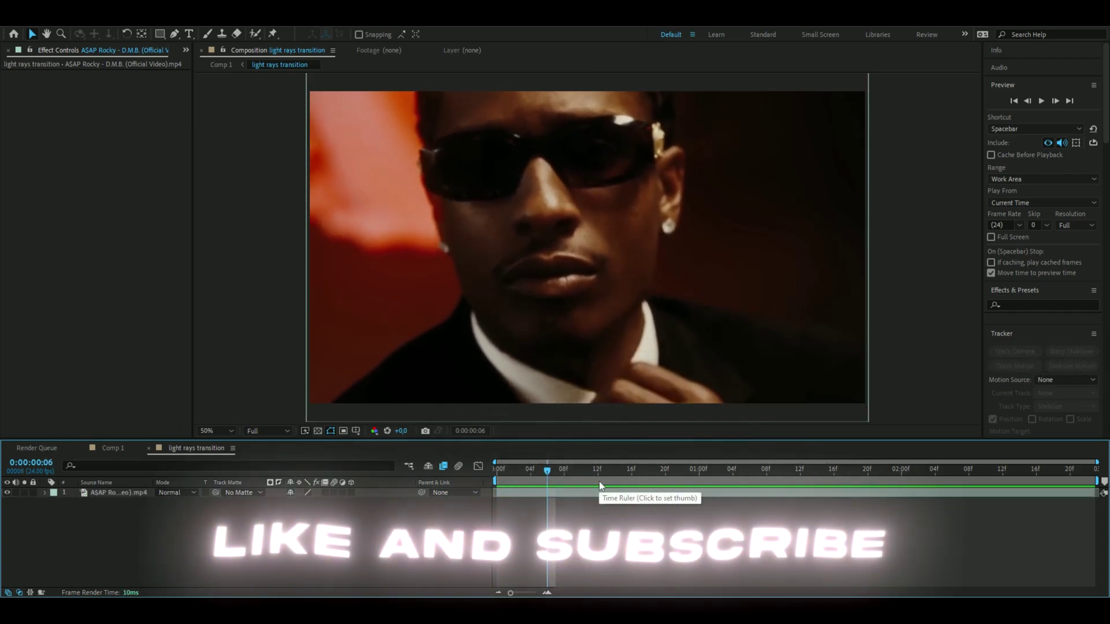
Add a new adjustment layer with CC Light Burst 2.5 and return to the first frame.
{"action": "key", "text": "ctrl+alt+y"}
{"action": "key", "text": "ctrl+space"}
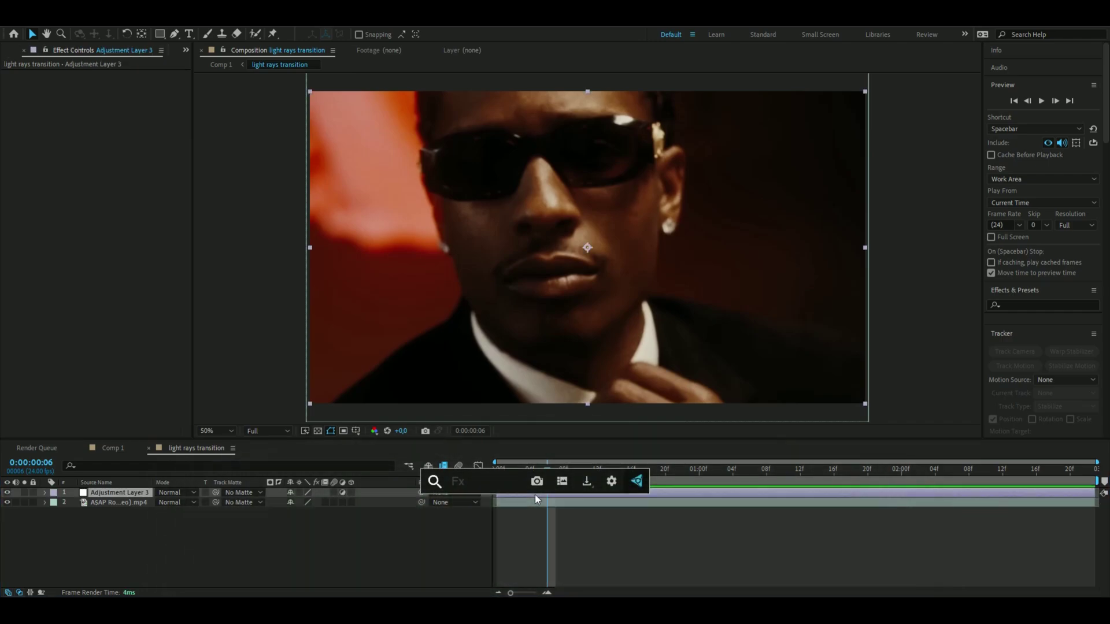
{"action": "type", "text": "cc light burst"}
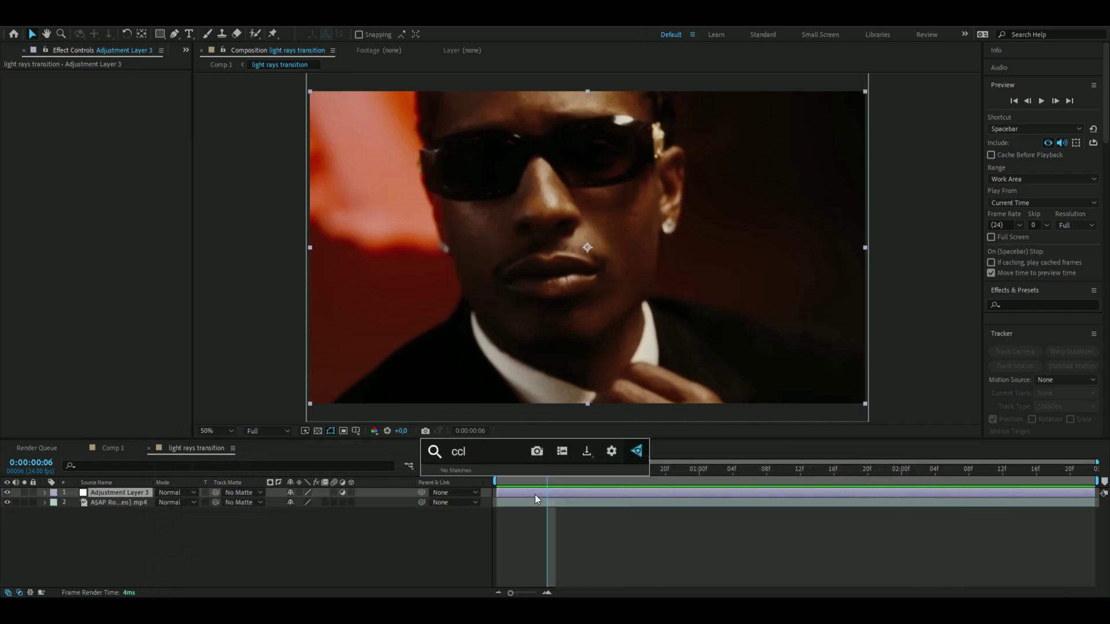
{"action": "key", "text": "Return"}
{"action": "key", "text": "Home"}
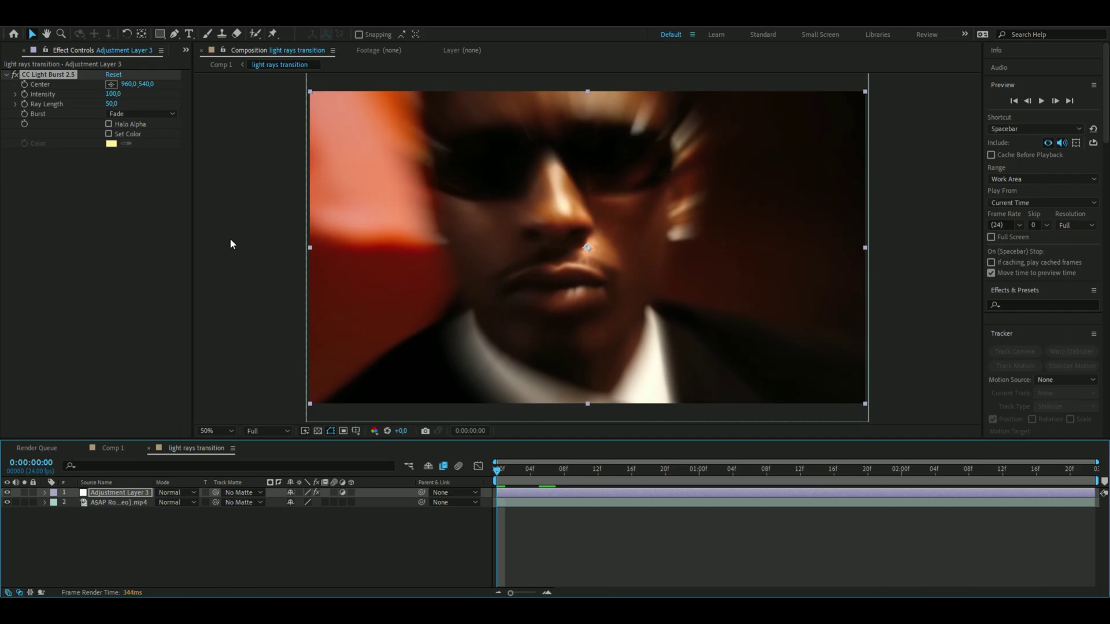
Set the CC Light Burst Ray Length to 350.
{"action": "left_click", "coordinate": [257, 318]}
{"action": "left_click", "coordinate": [113, 104]}
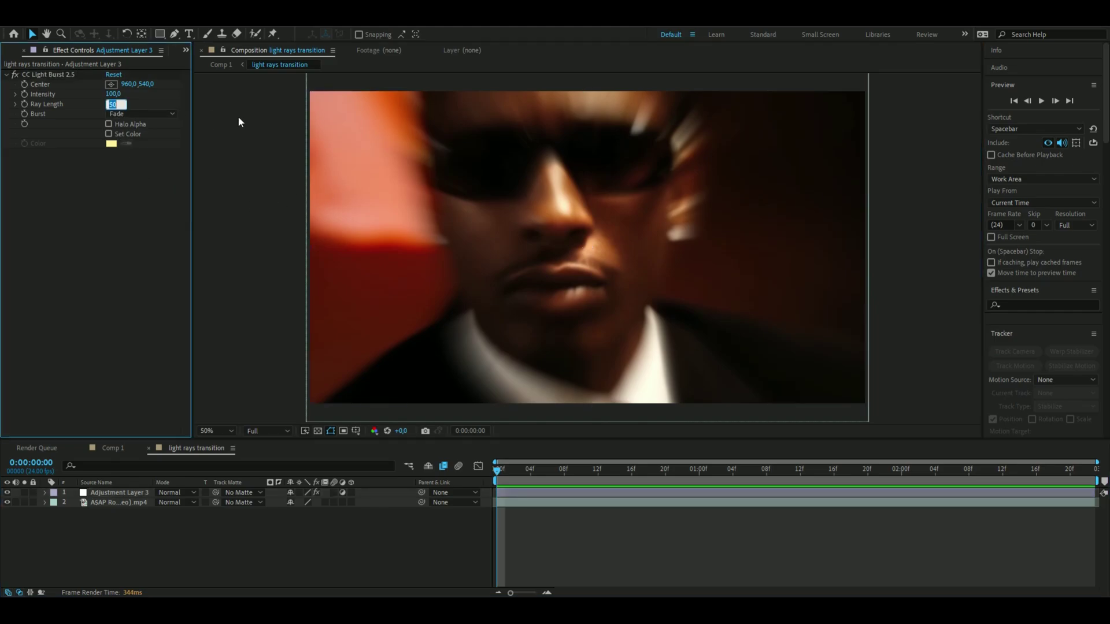
{"action": "key", "text": "BackSpace"}
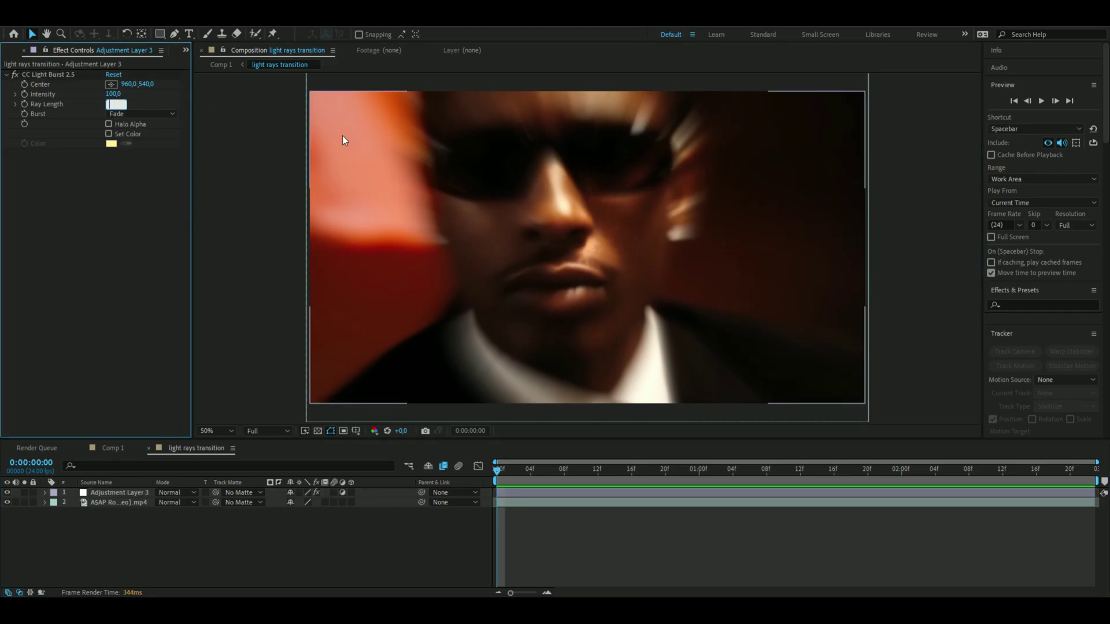
{"action": "type", "text": "350"}
{"action": "key", "text": "Return"}
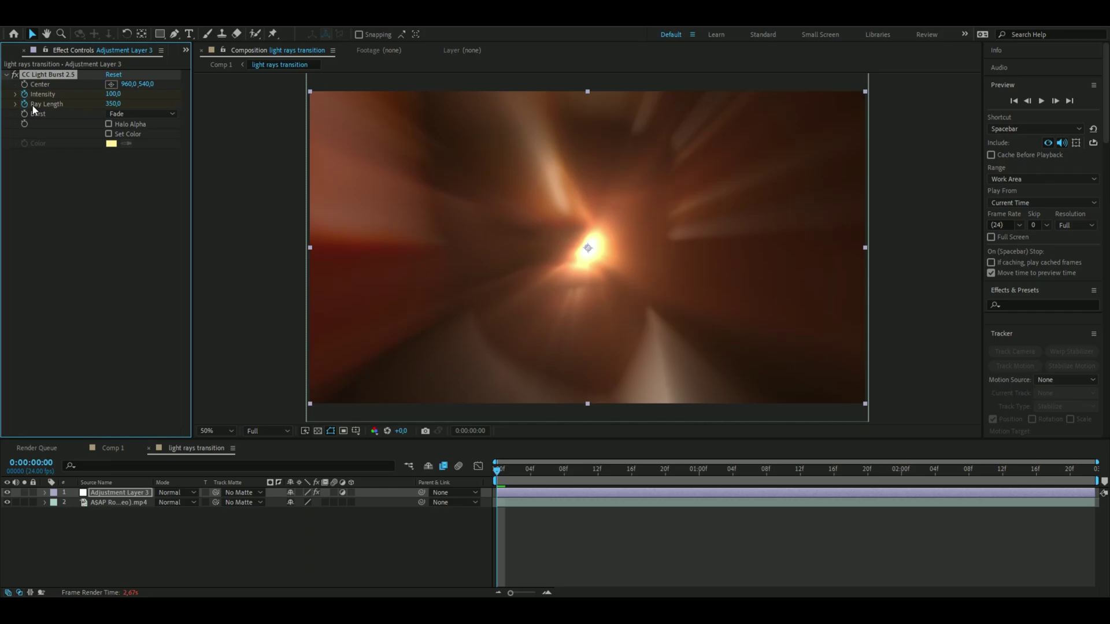
Place the burst centre at 848,0 422,0, switch Burst to Straight, and preview.
{"action": "left_click", "coordinate": [110, 84]}
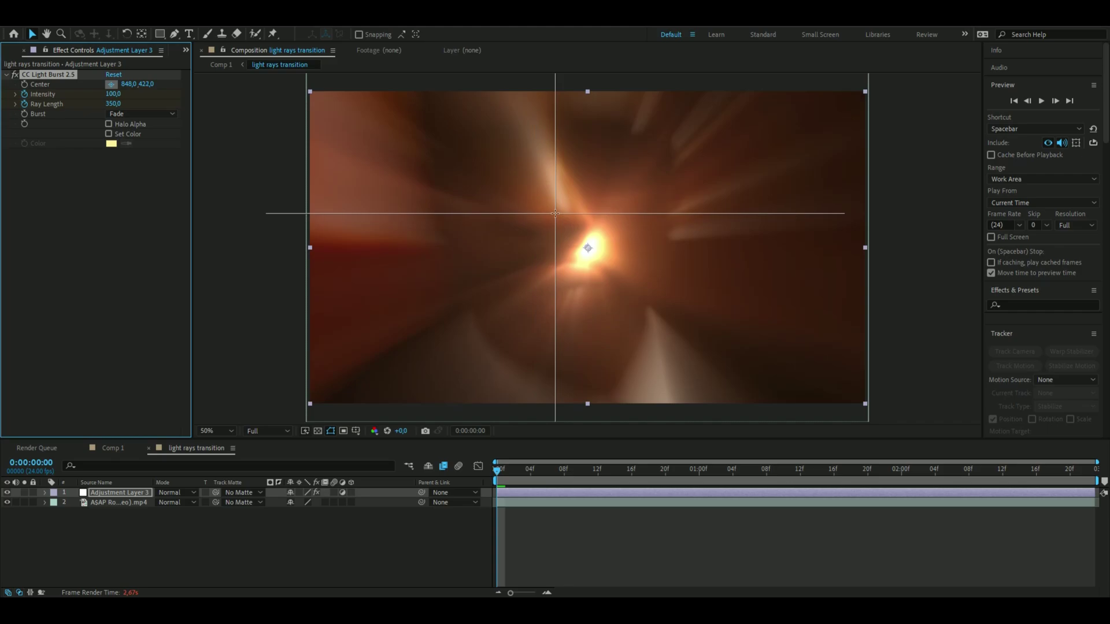
{"action": "left_click", "coordinate": [413, 307]}
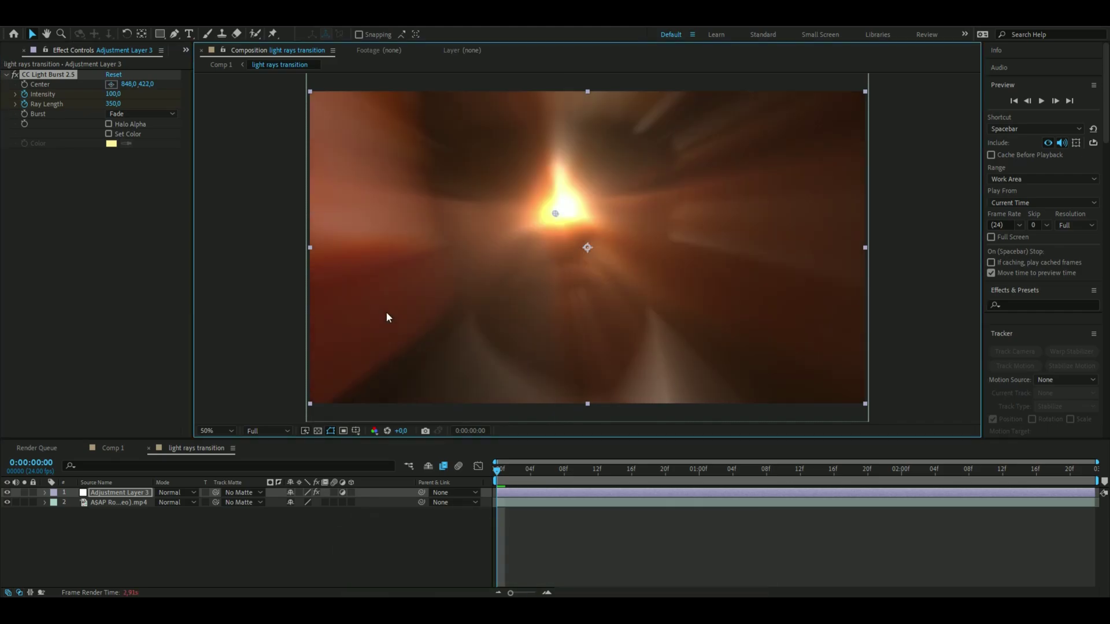
{"action": "left_click", "coordinate": [115, 116]}
{"action": "left_click", "coordinate": [151, 127]}
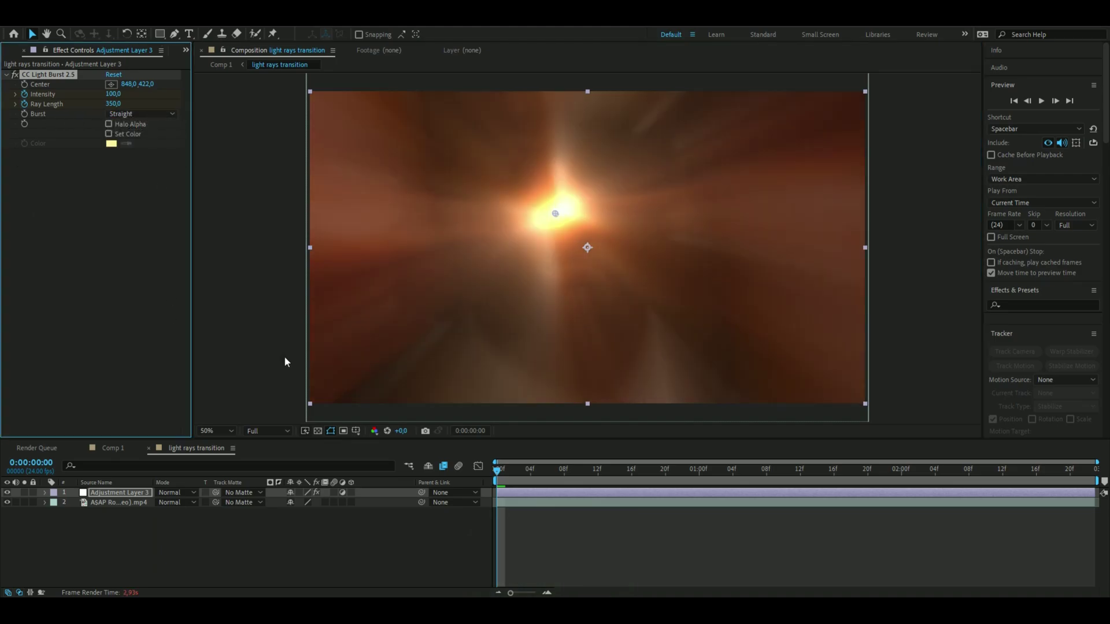
{"action": "key", "text": "space"}
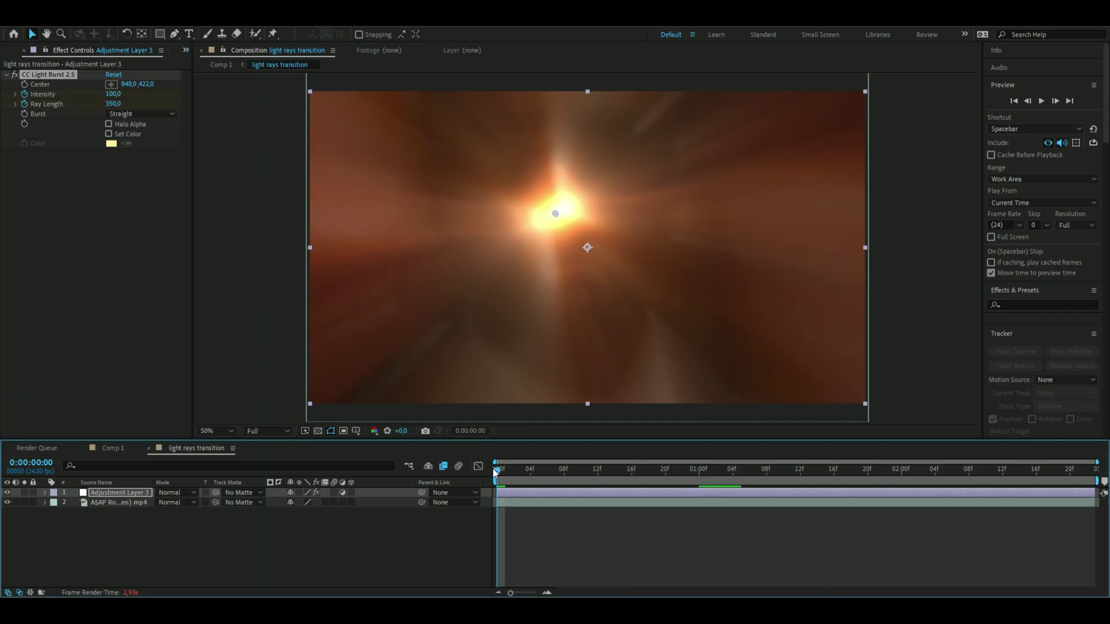
At the 2-second mark, set both Ray Length and Intensity to 0.
{"action": "left_click", "coordinate": [902, 484]}
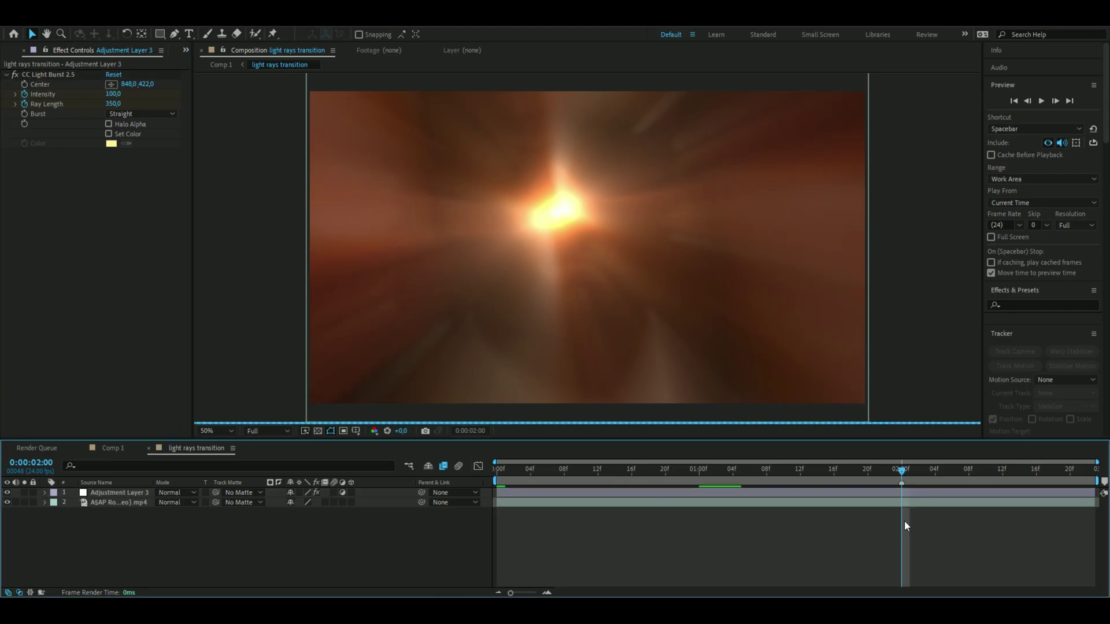
{"action": "left_click", "coordinate": [904, 494]}
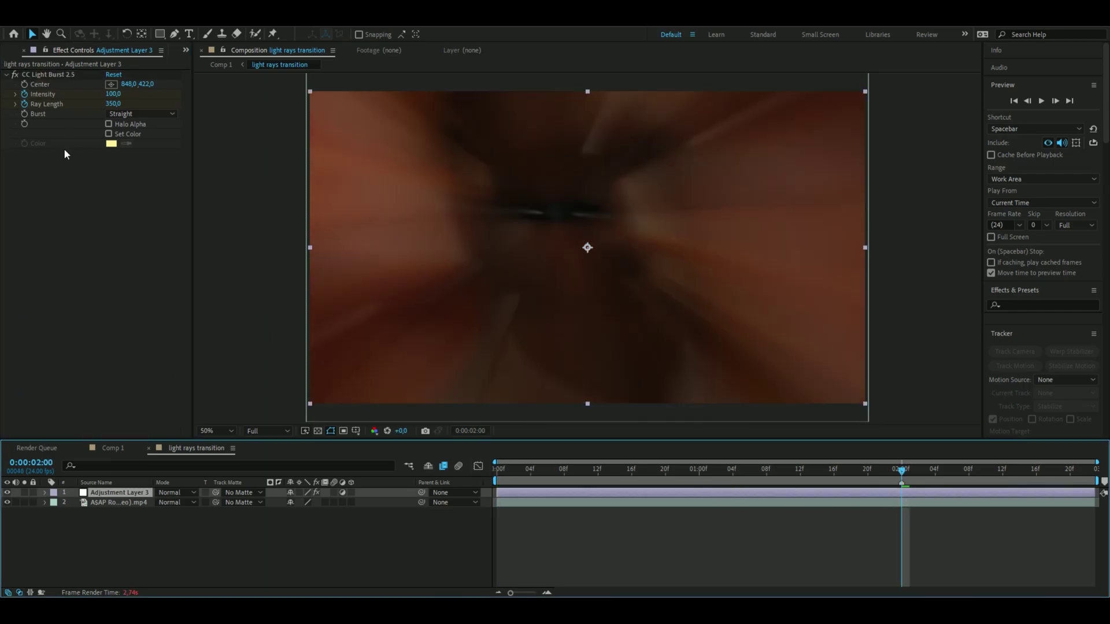
{"action": "left_click", "coordinate": [114, 104]}
{"action": "type", "text": "0"}
{"action": "key", "text": "Return"}
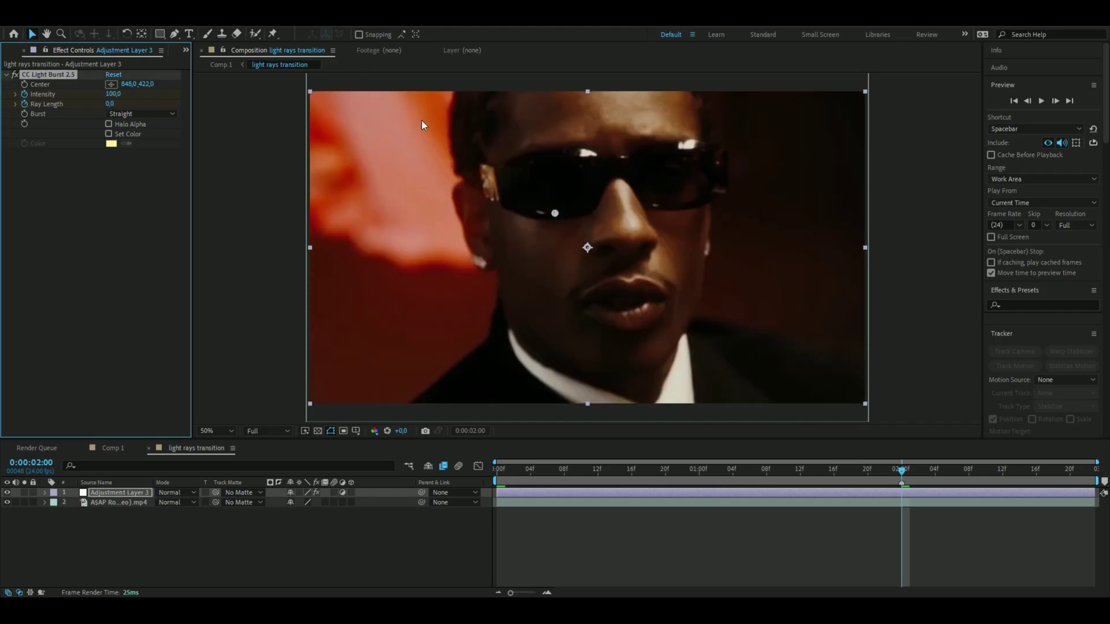
{"action": "left_click", "coordinate": [113, 94]}
{"action": "type", "text": "0"}
{"action": "key", "text": "Return"}
Apply Easy Ease to the Intensity and Ray Length keyframes.
{"action": "left_click", "coordinate": [43, 493]}
{"action": "left_click", "coordinate": [56, 503]}
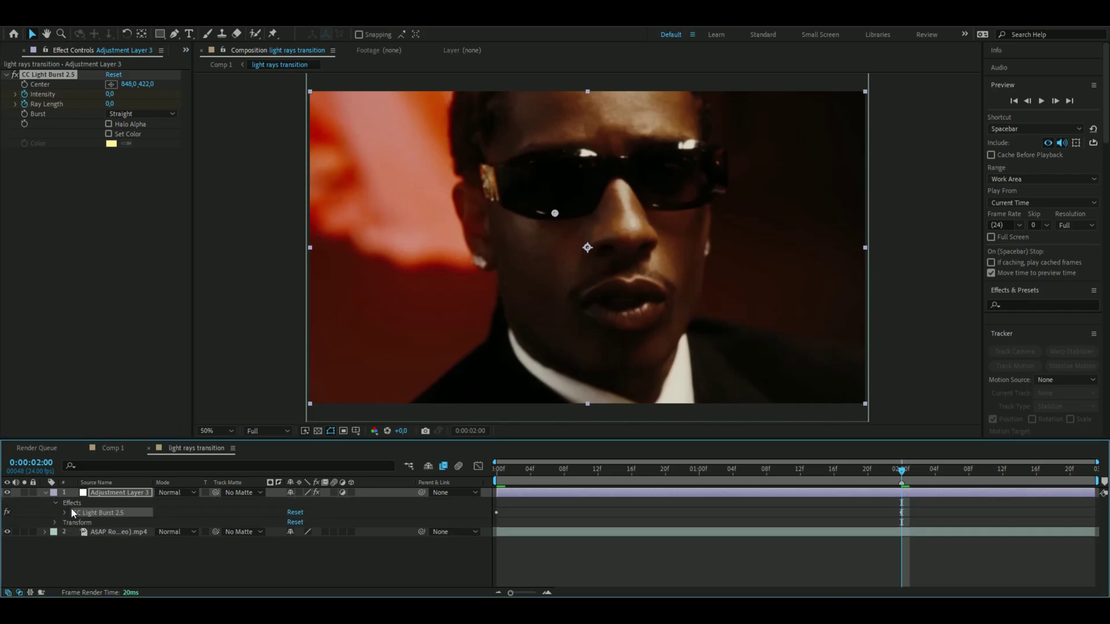
{"action": "left_click", "coordinate": [64, 513]}
{"action": "left_click_drag", "start_coordinate": [910, 522], "coordinate": [495, 535]}
{"action": "key", "text": "F9"}
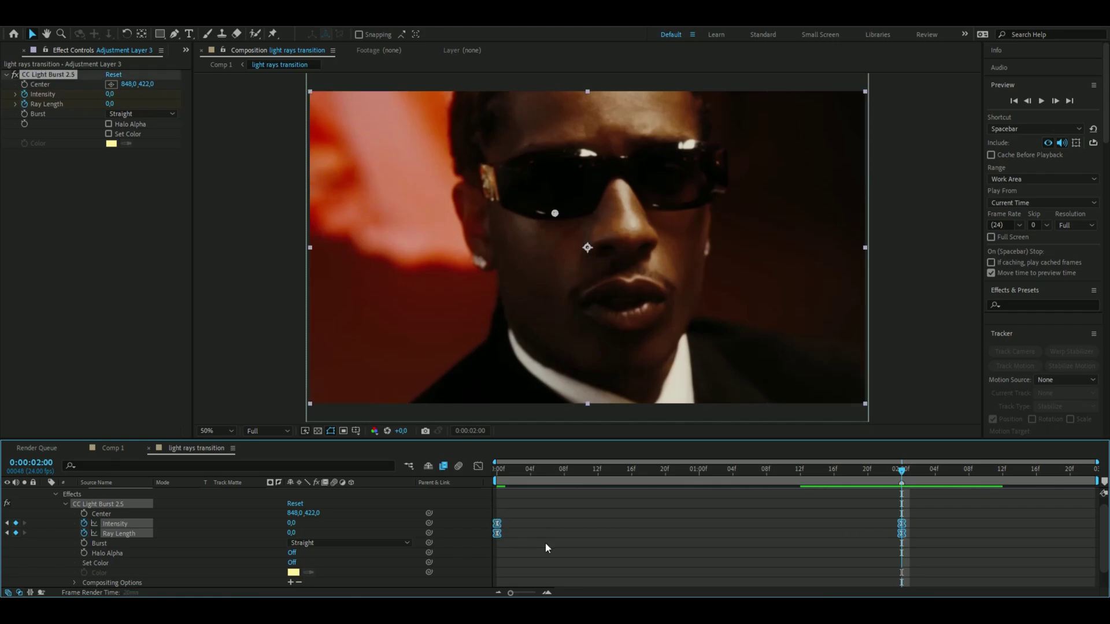
{"action": "left_click", "coordinate": [546, 542]}
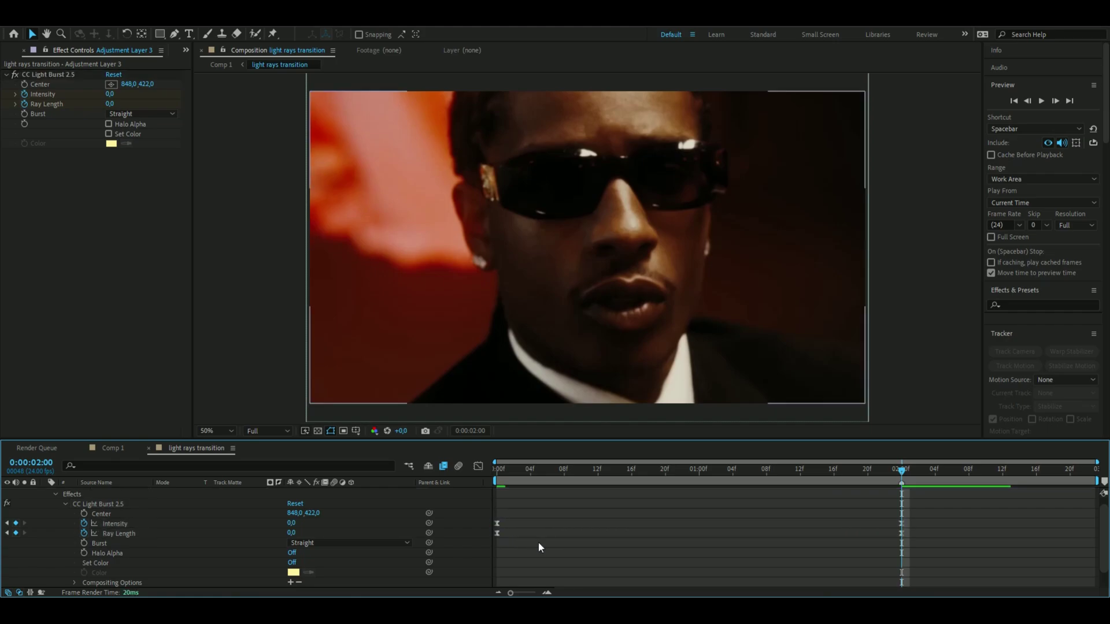
Make the Intensity curve drop steeply right after the start, then check the rays at 0:15.
{"action": "left_click", "coordinate": [479, 482]}
{"action": "left_click_drag", "start_coordinate": [632, 495], "coordinate": [474, 563]}
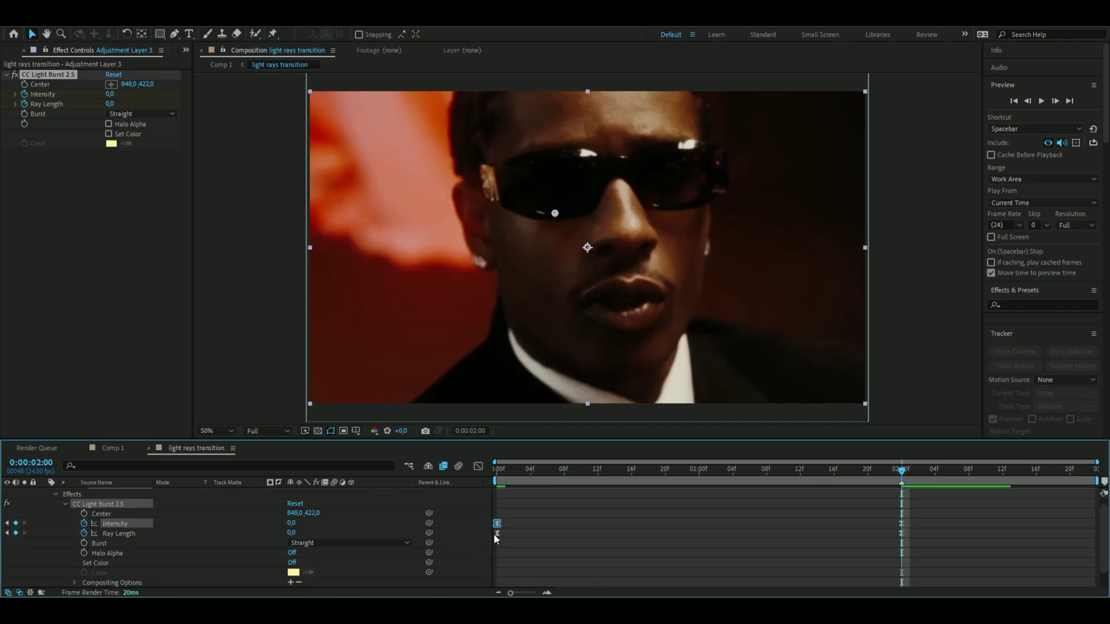
{"action": "left_click", "coordinate": [494, 533]}
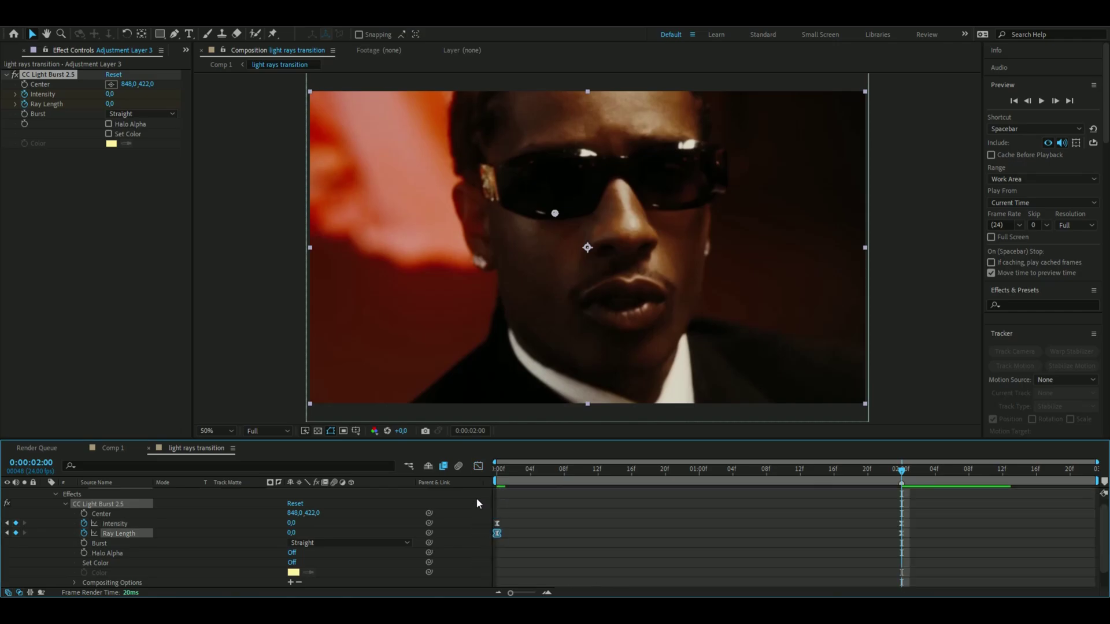
{"action": "left_click", "coordinate": [478, 467]}
{"action": "left_click", "coordinate": [622, 475]}
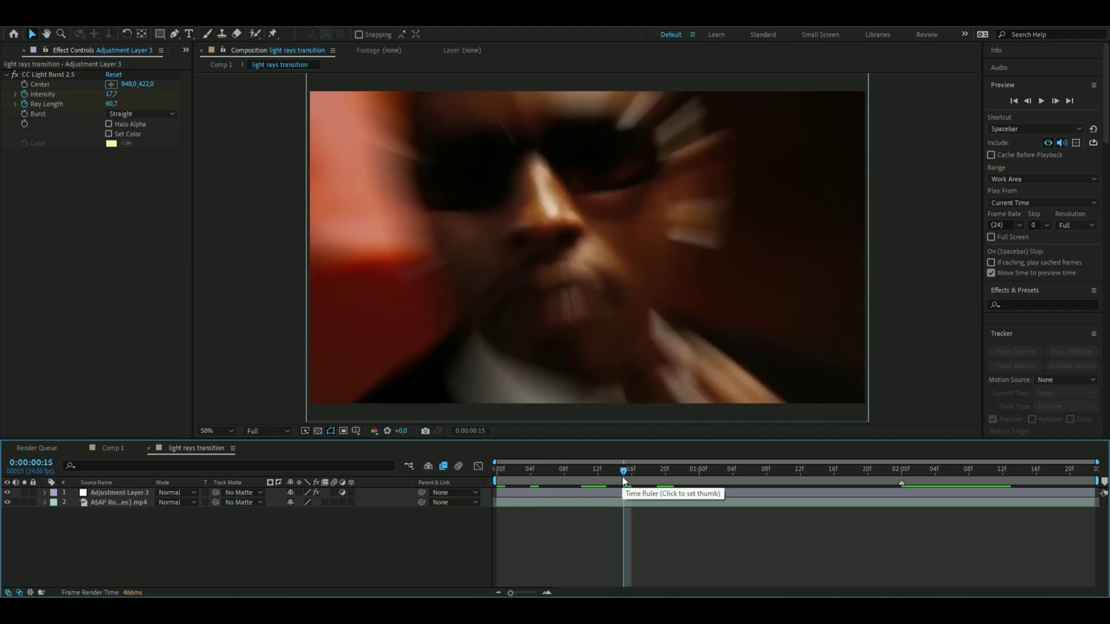
{"action": "left_click", "coordinate": [630, 469]}
{"action": "left_click", "coordinate": [549, 502]}
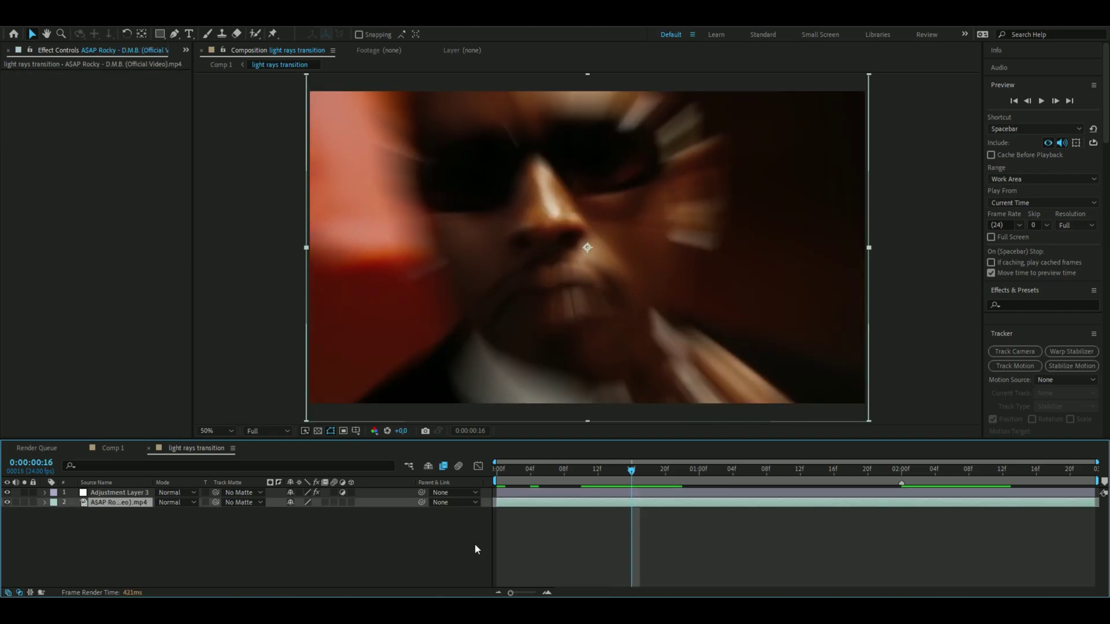
{"action": "left_click", "coordinate": [475, 550]}
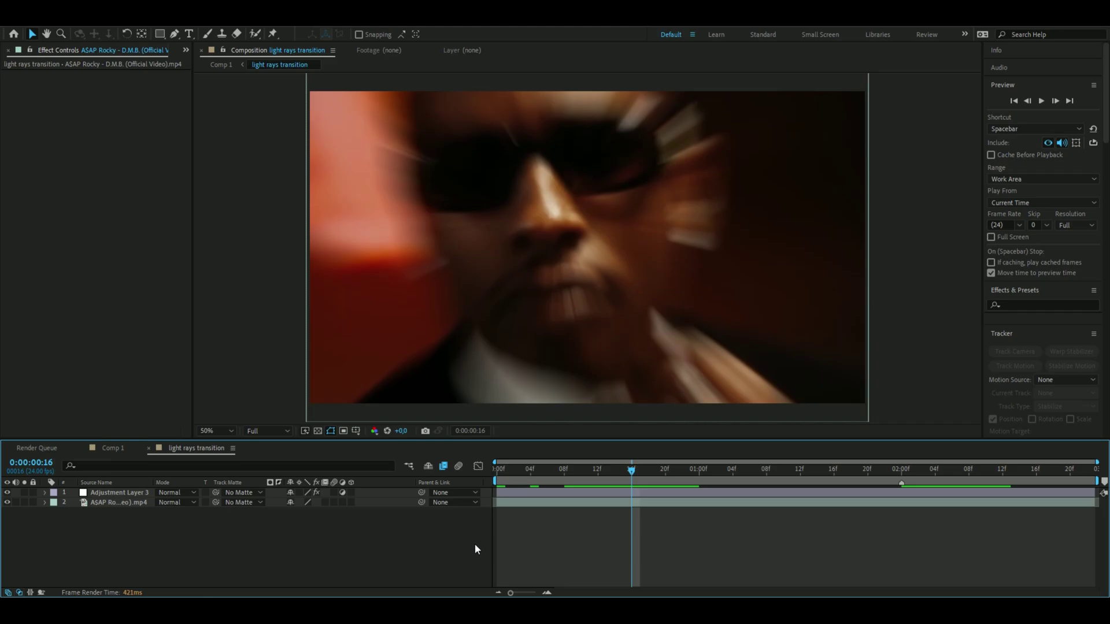
{"action": "left_click", "coordinate": [126, 502]}
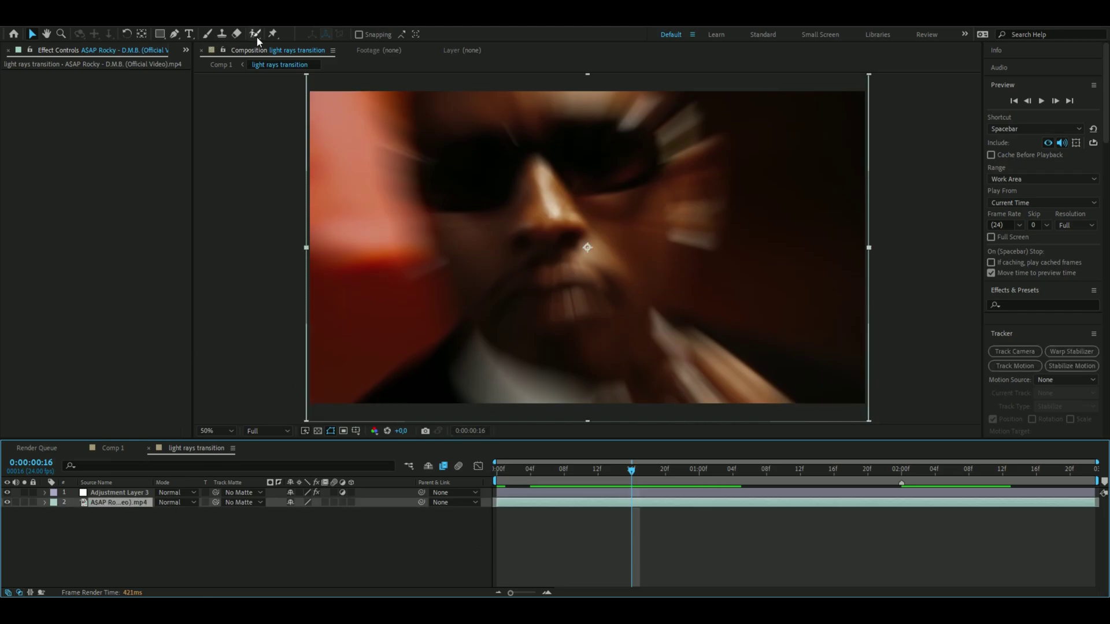
{"action": "left_click", "coordinate": [624, 468]}
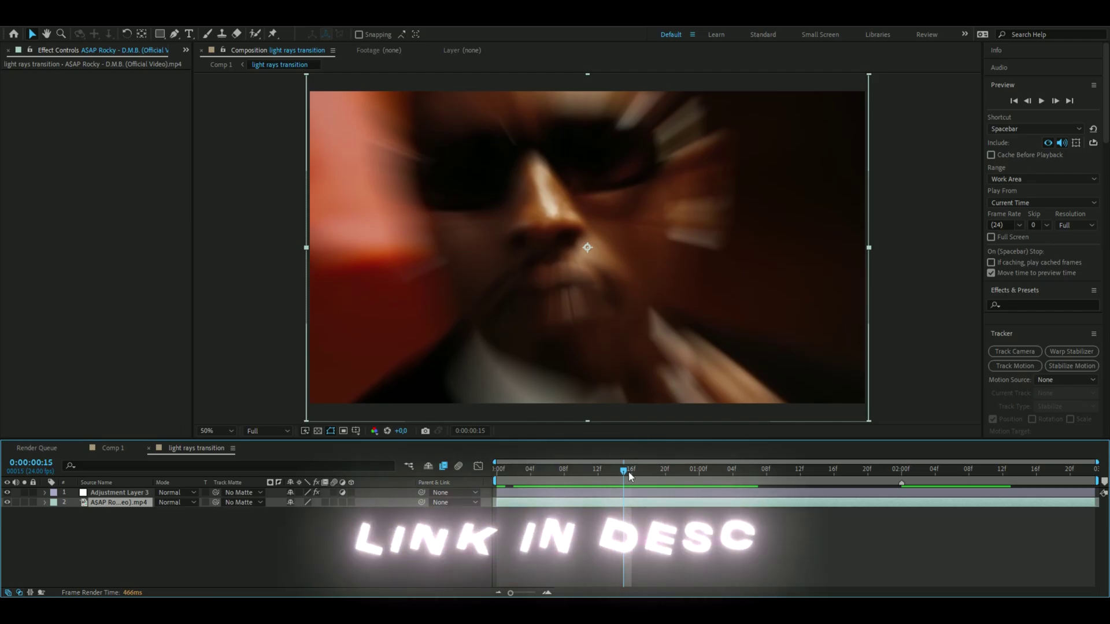
{"action": "left_click", "coordinate": [506, 469]}
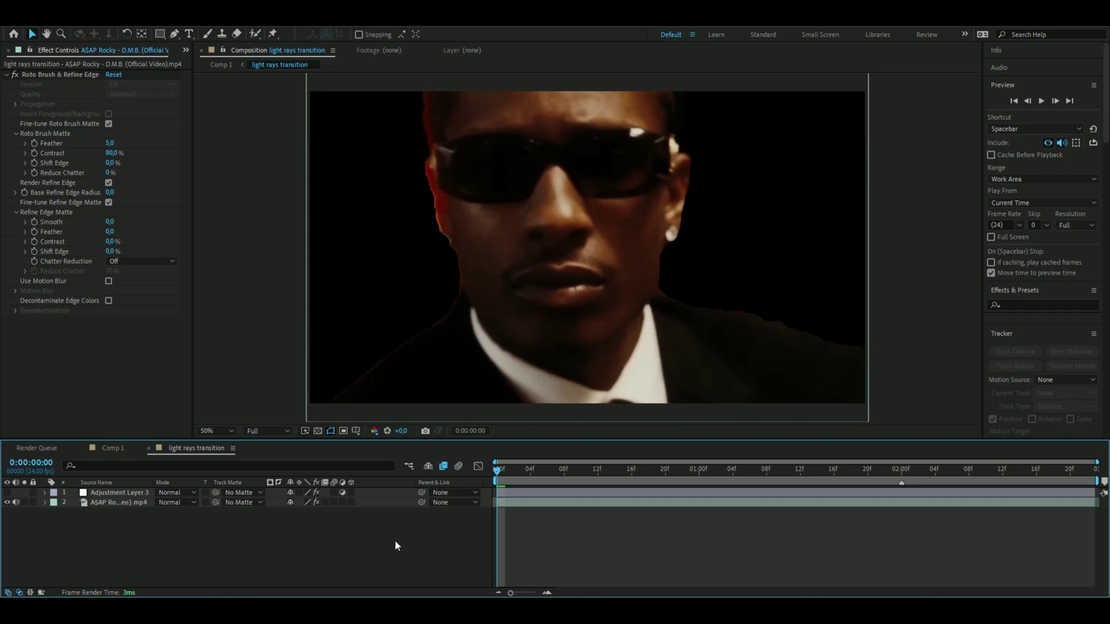
Duplicate the rotoscoped layer and delete Roto Brush & Refine Edge from the lower copy.
{"action": "left_click", "coordinate": [119, 501]}
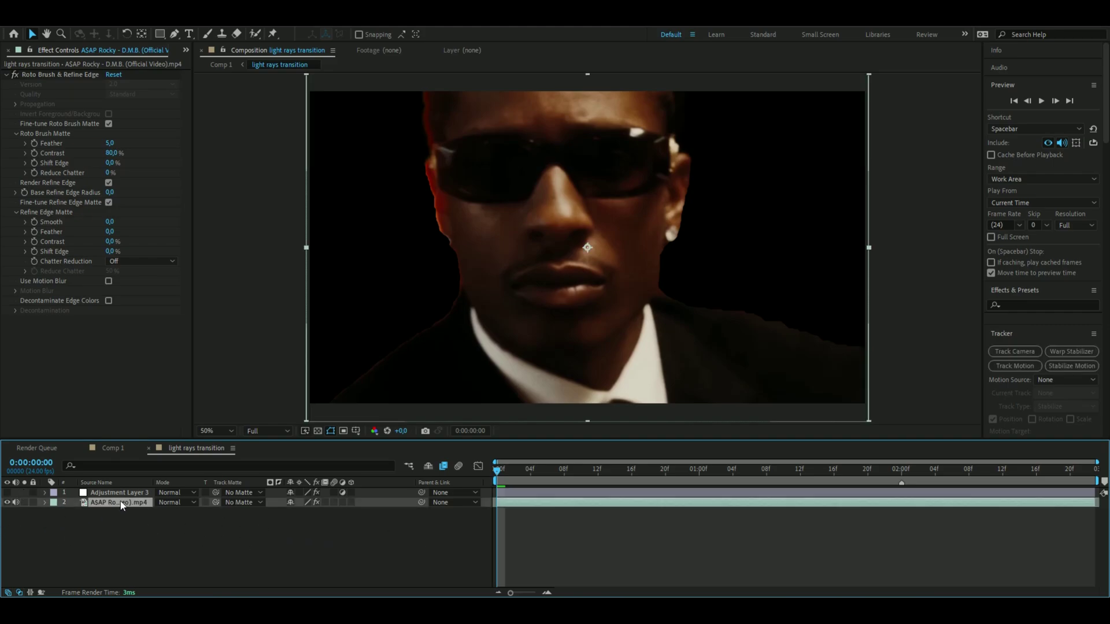
{"action": "key", "text": "ctrl+d"}
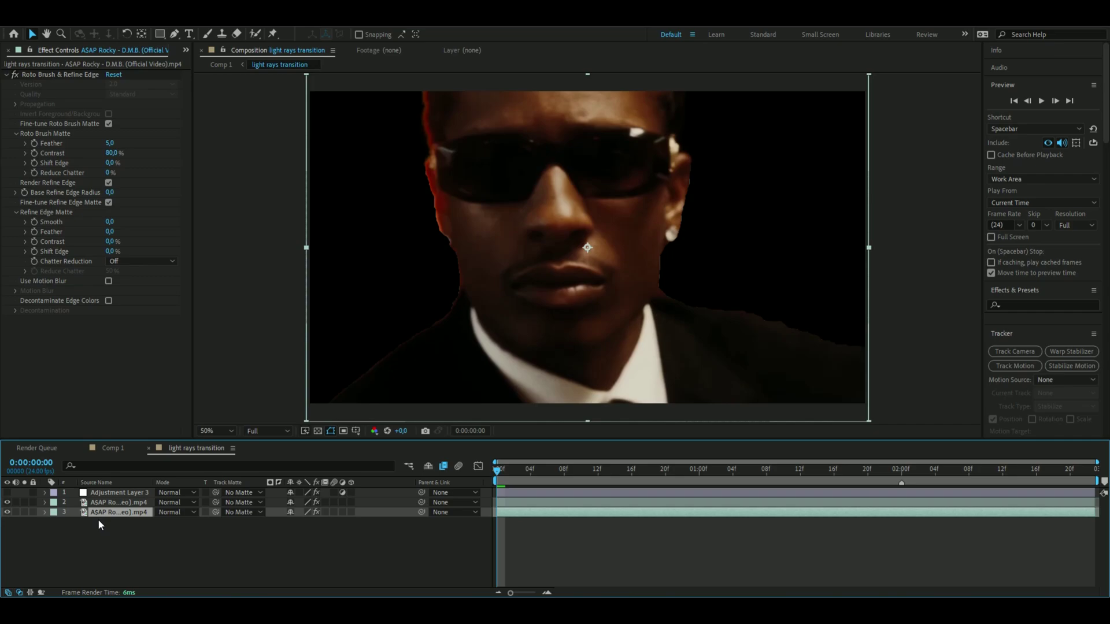
{"action": "left_click", "coordinate": [51, 76]}
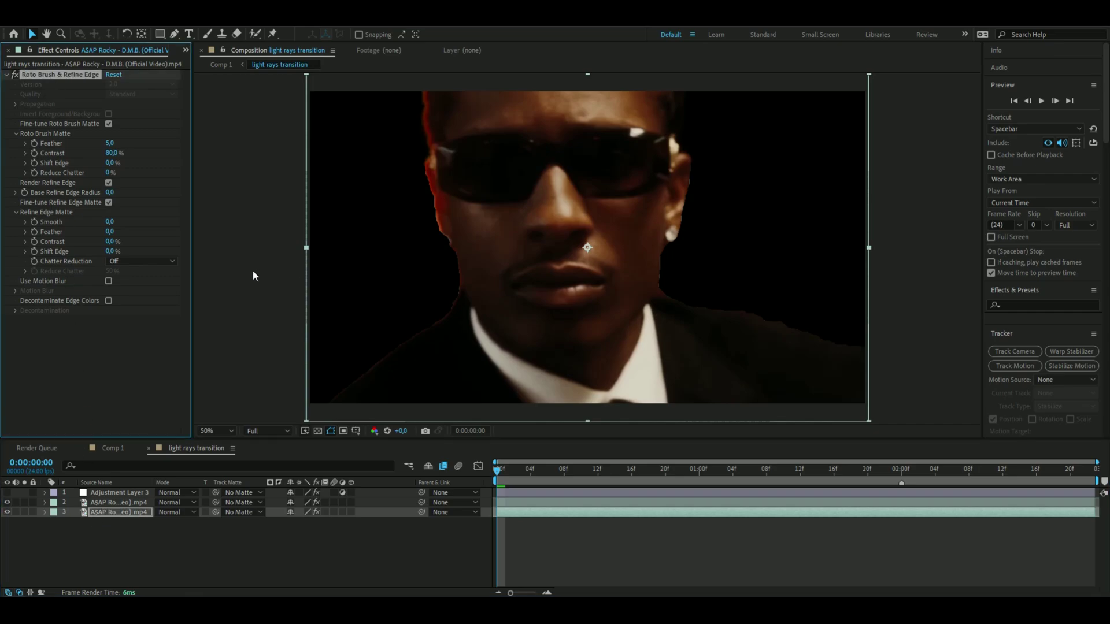
{"action": "key", "text": "Delete"}
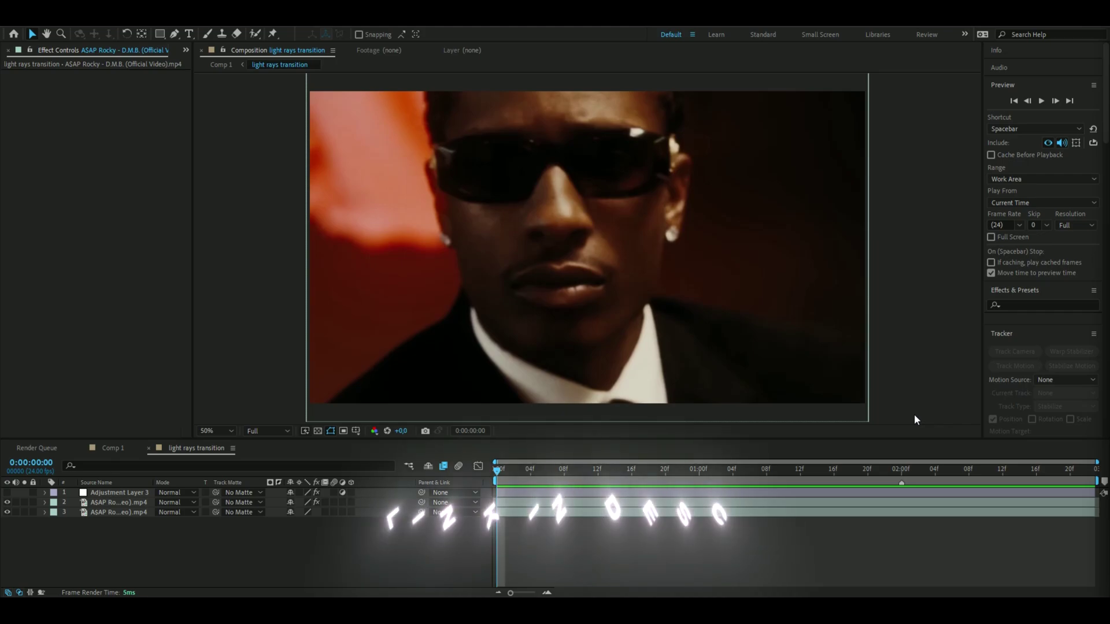
Add the triangle particles overlay beneath the cutout layer, starting at 0:00.
{"action": "key", "text": "ctrl+v"}
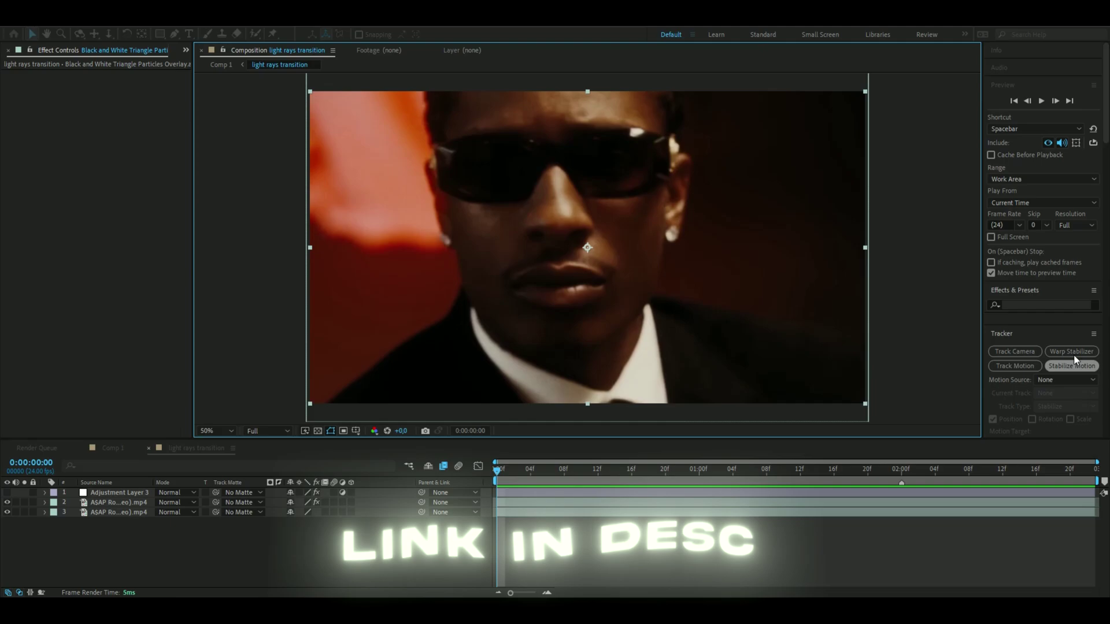
{"action": "left_click_drag", "start_coordinate": [110, 494], "coordinate": [116, 515]}
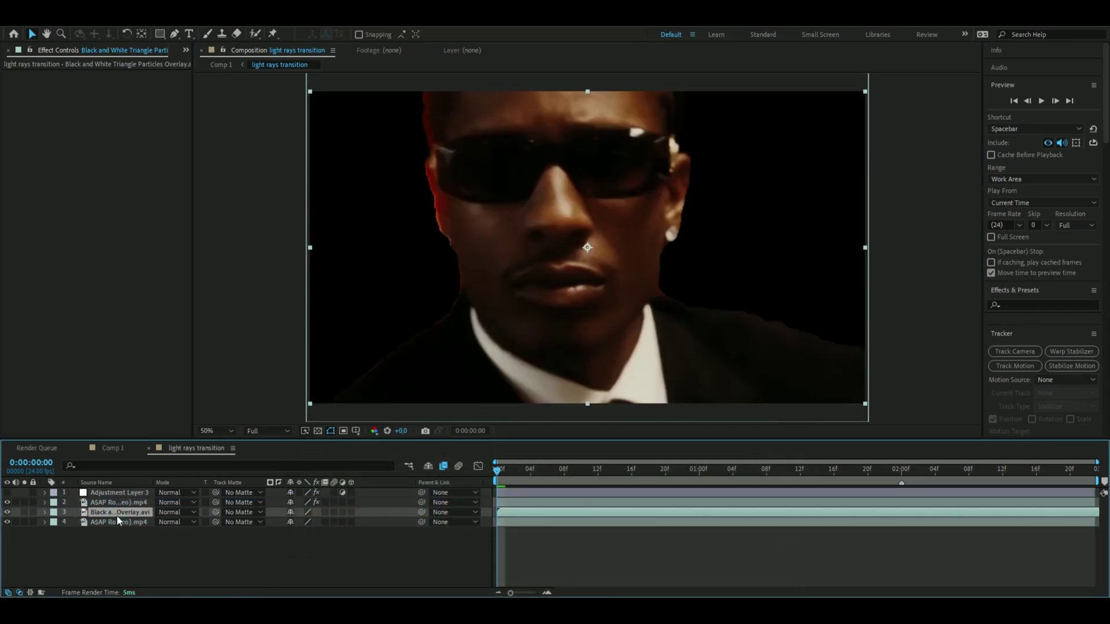
{"action": "left_click_drag", "start_coordinate": [1084, 515], "coordinate": [683, 533]}
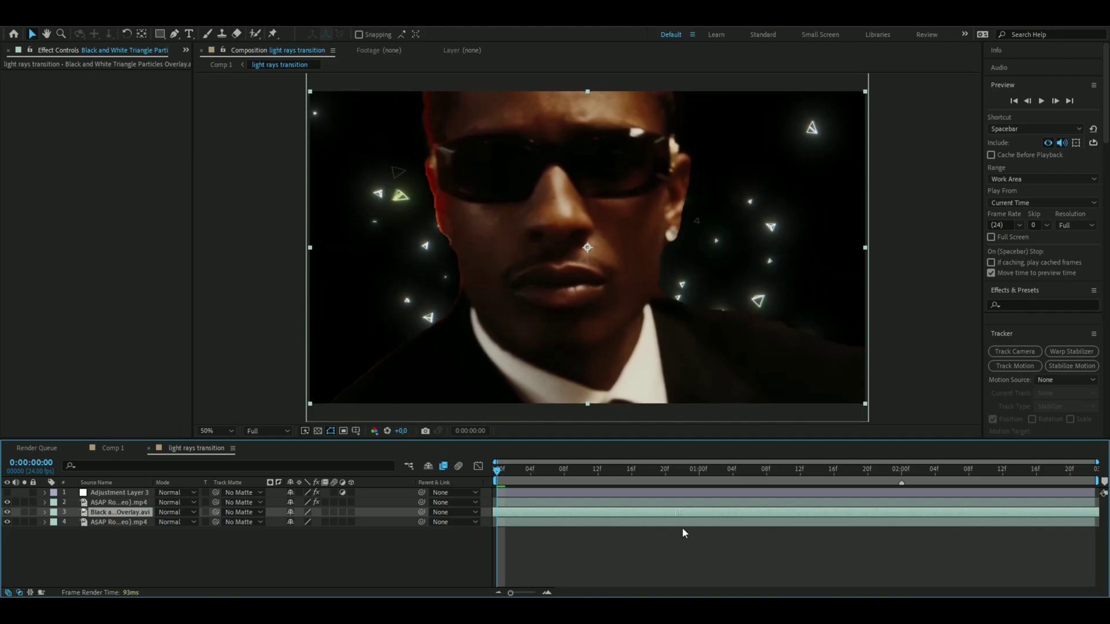
Blend the particles overlay in Screen mode and scrub from 0:18 to 1:14.
{"action": "left_click", "coordinate": [116, 502]}
{"action": "left_click", "coordinate": [113, 514]}
{"action": "left_click", "coordinate": [170, 512]}
{"action": "left_click", "coordinate": [249, 234]}
{"action": "left_click", "coordinate": [649, 471]}
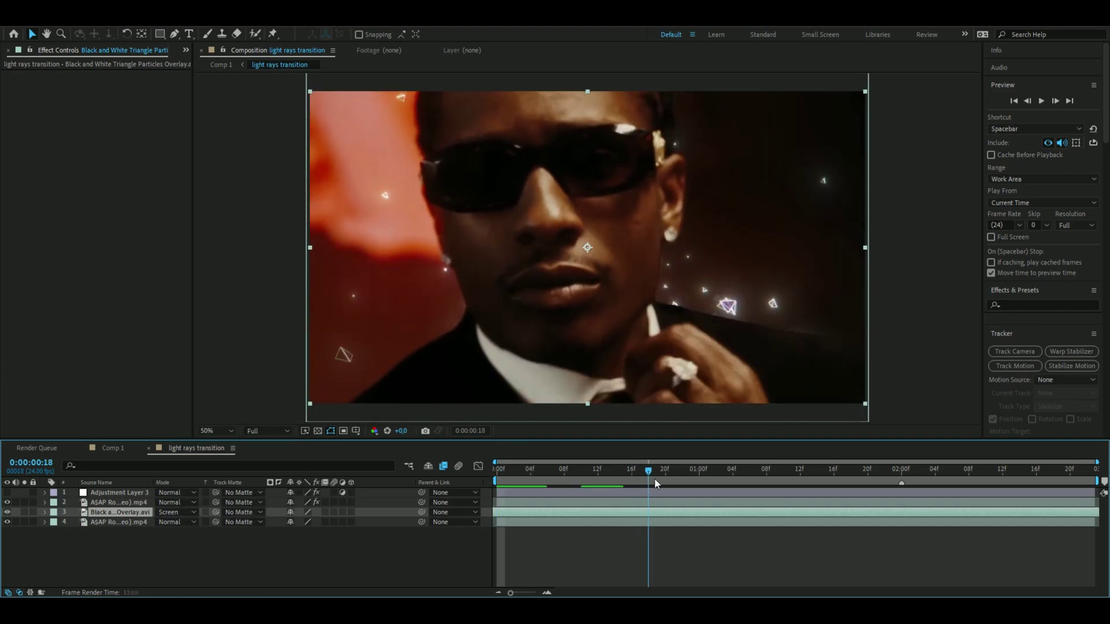
{"action": "left_click_drag", "start_coordinate": [656, 484], "coordinate": [813, 490]}
Save the project, then place new Adjustment Layer 4 under Adjustment Layer 3 and check near 0:16.
{"action": "key", "text": "ctrl+s"}
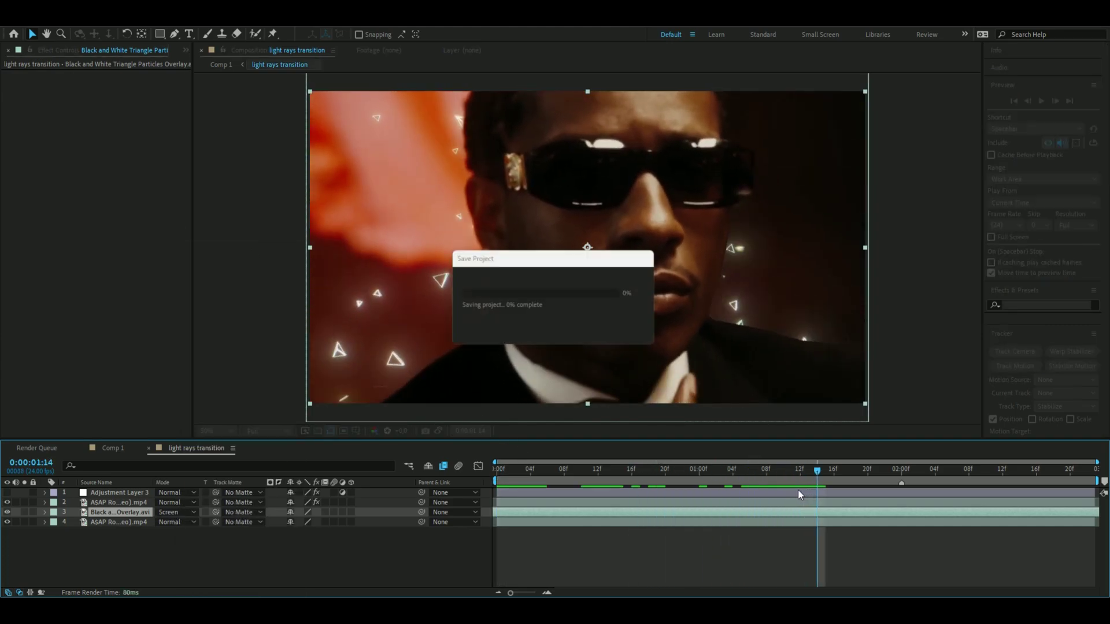
{"action": "left_click", "coordinate": [91, 551]}
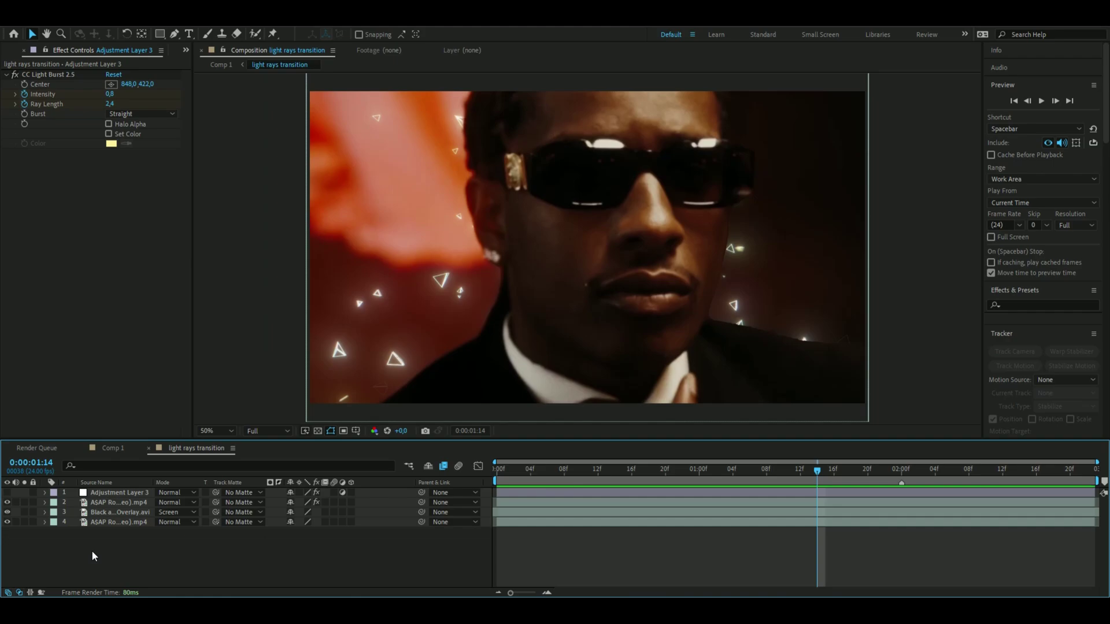
{"action": "key", "text": "ctrl+alt+y"}
{"action": "left_click_drag", "start_coordinate": [110, 492], "coordinate": [110, 505]}
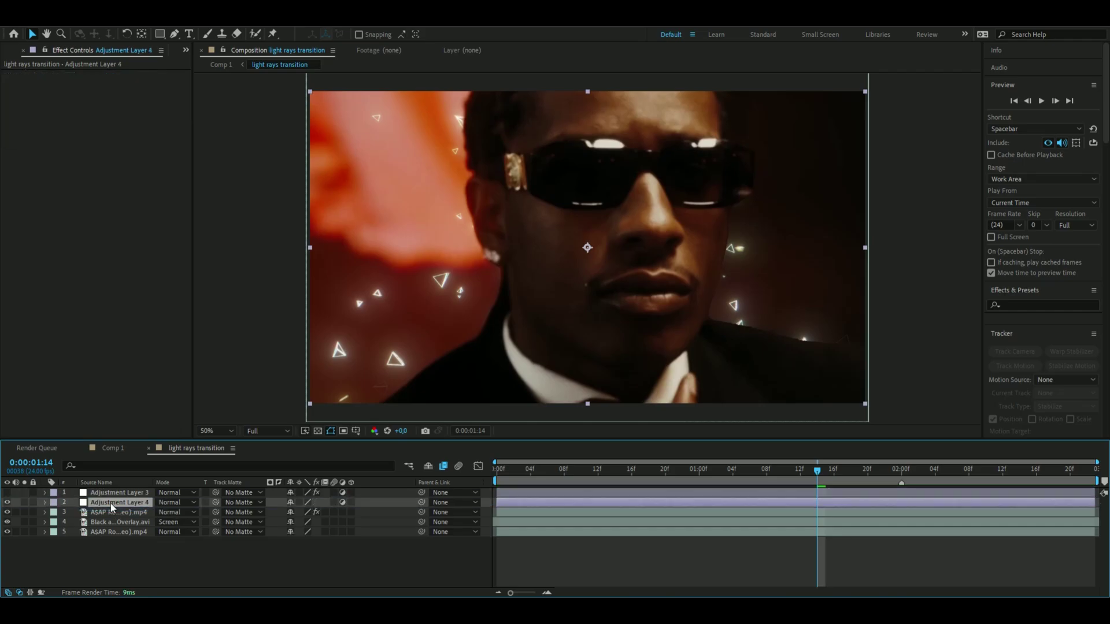
{"action": "left_click", "coordinate": [632, 481]}
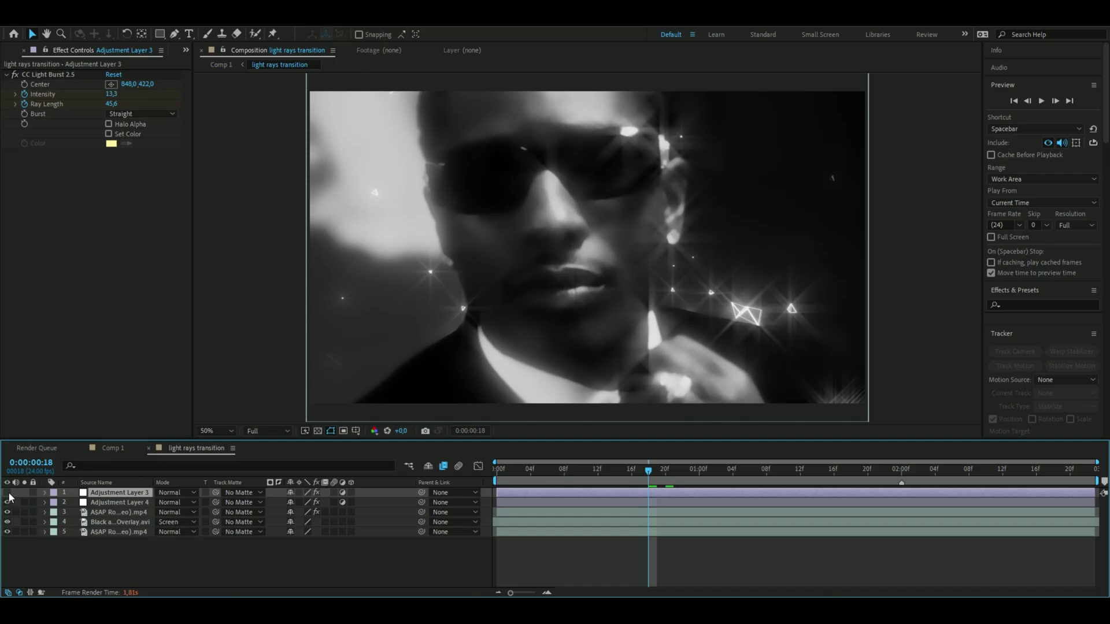
{"action": "key", "text": "space"}
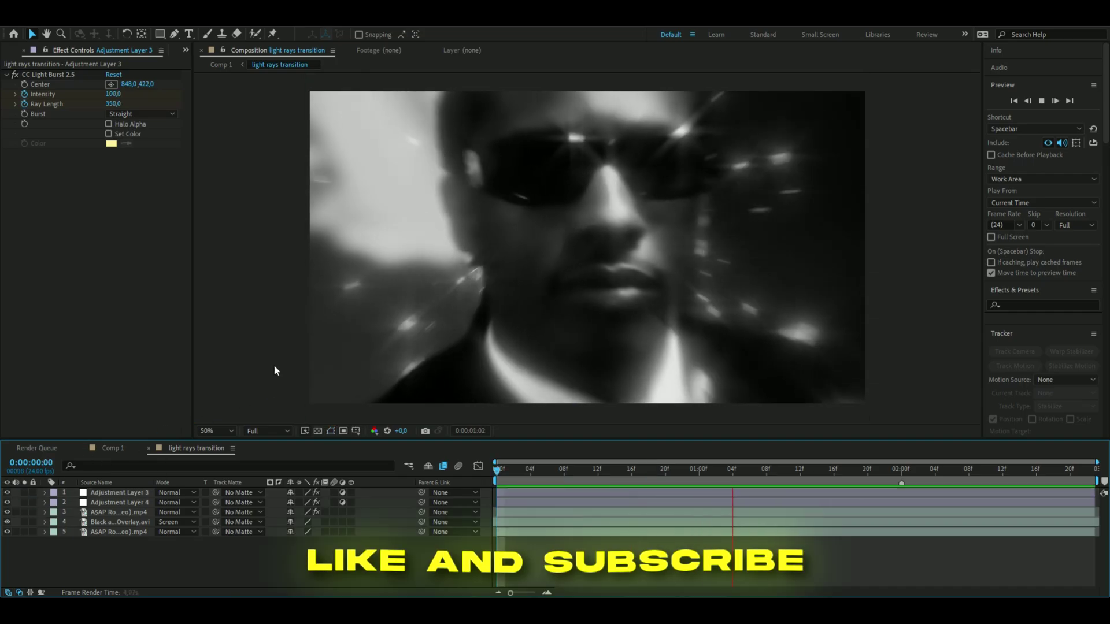